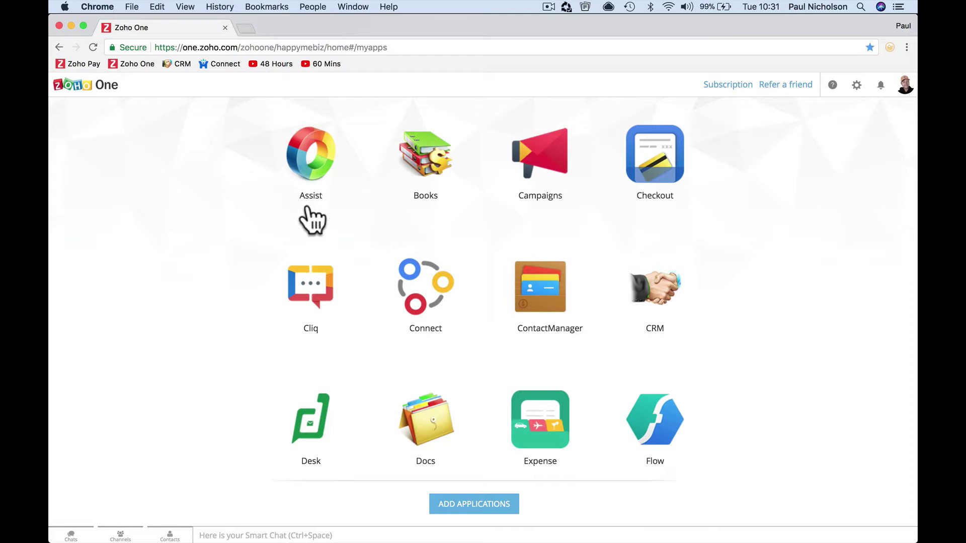
- Scroll the My Apps grid down and back to bring the Connect icon into view
scroll(307, 207, "down", 20)
scroll(308, 207, "up", 20)
scroll(383, 185, "down", 15)
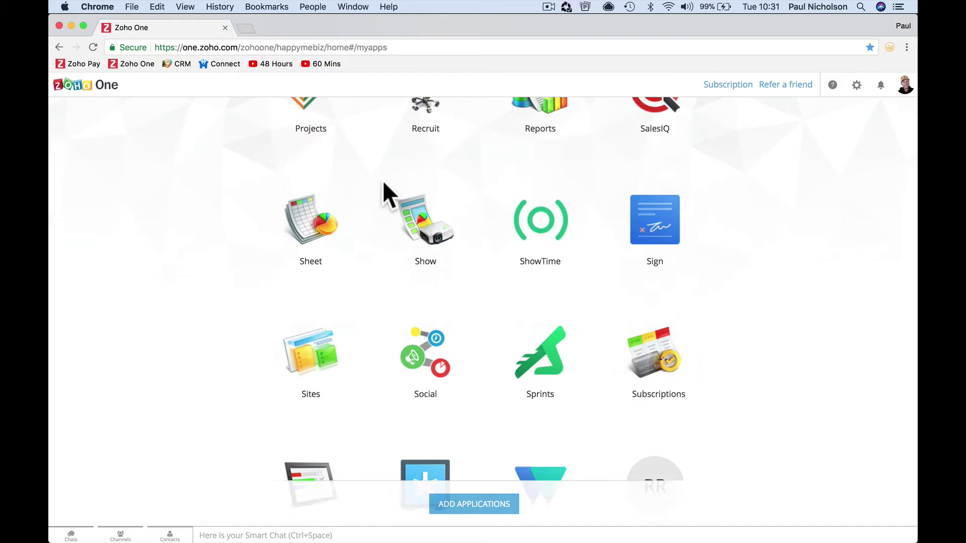
scroll(383, 186, "up", 15)
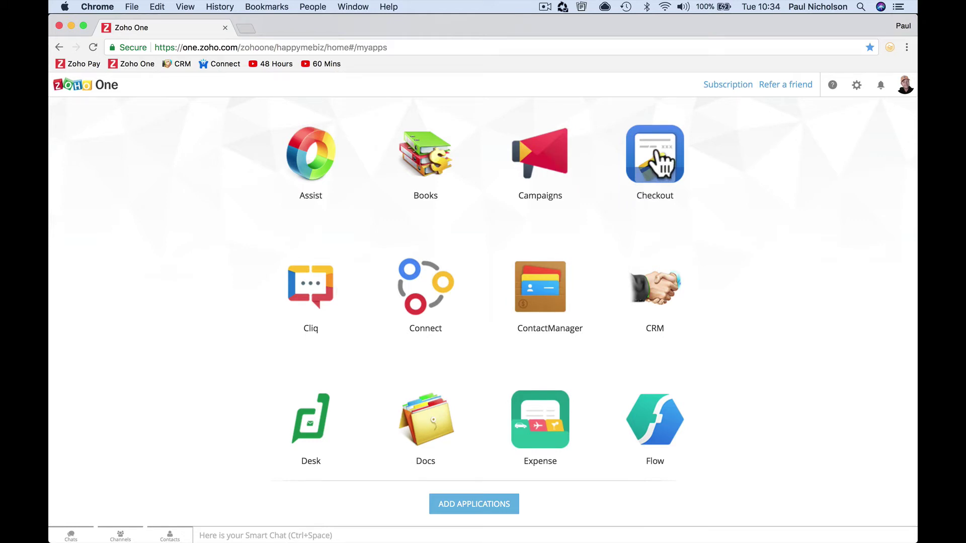
scroll(659, 162, "down", 3)
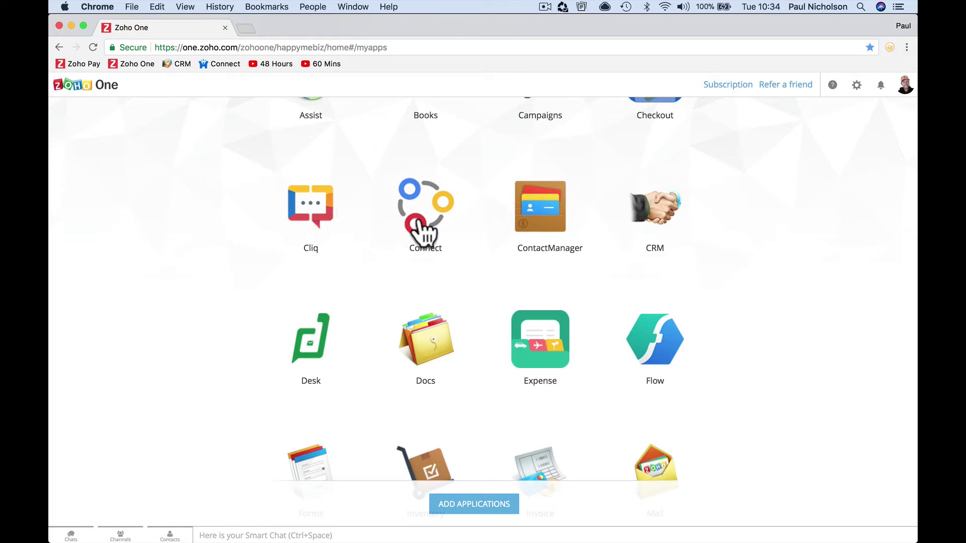
scroll(432, 221, "down", 1)
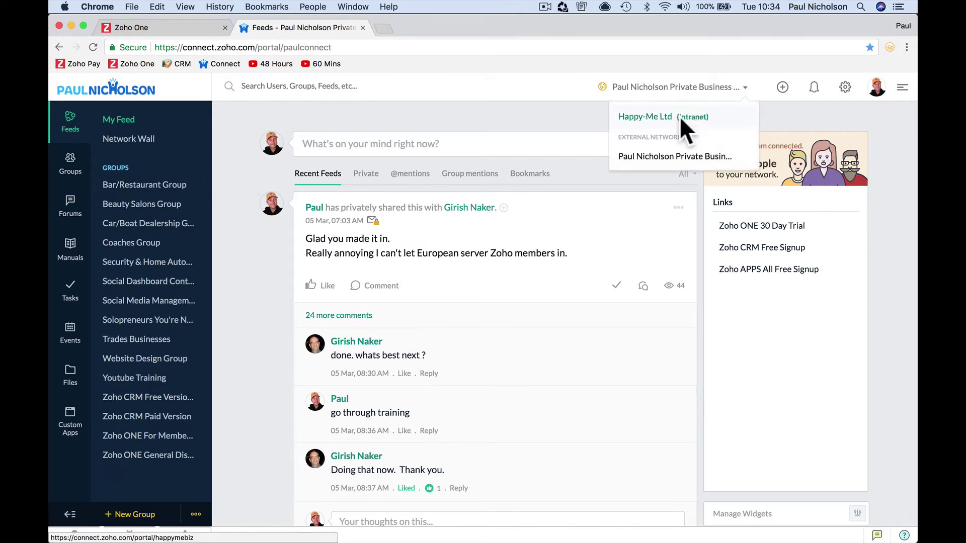
- Switch Connect to Happy-Me Ltd (Intranet), back to the private business network, then return to Zoho One
left_click(649, 118)
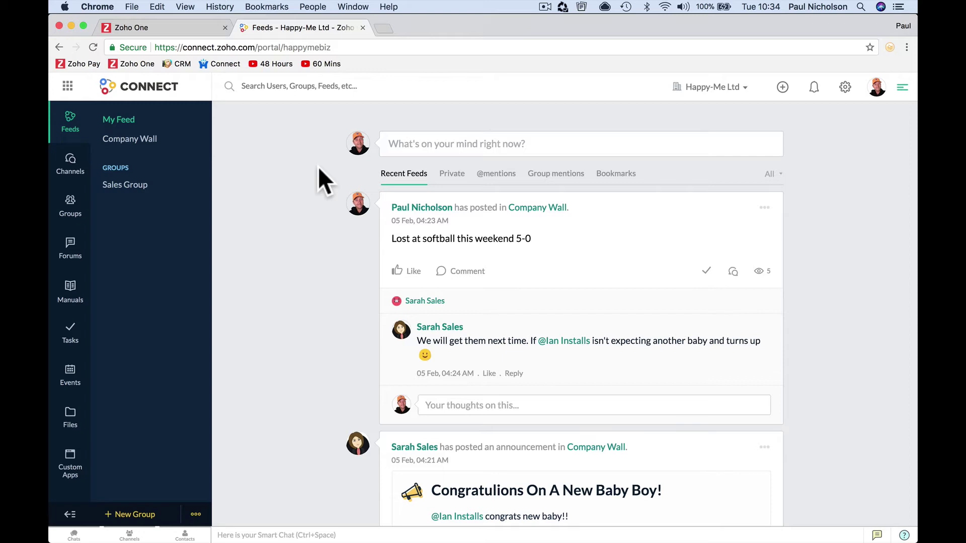
left_click(709, 88)
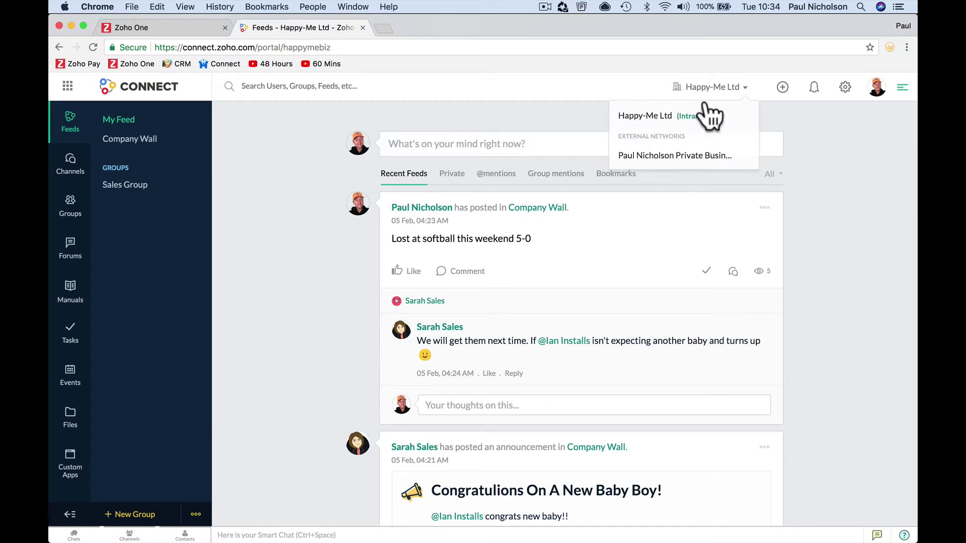
left_click(640, 157)
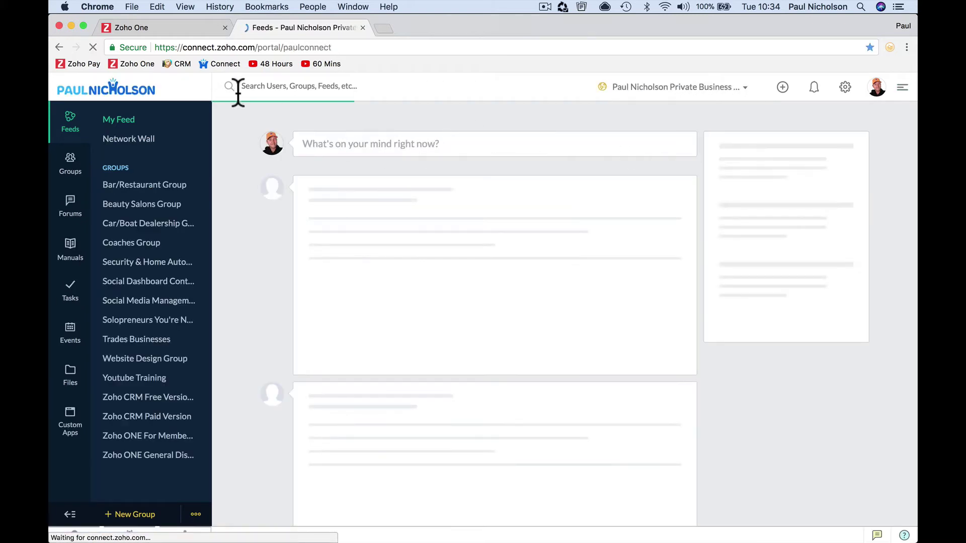
left_click(187, 29)
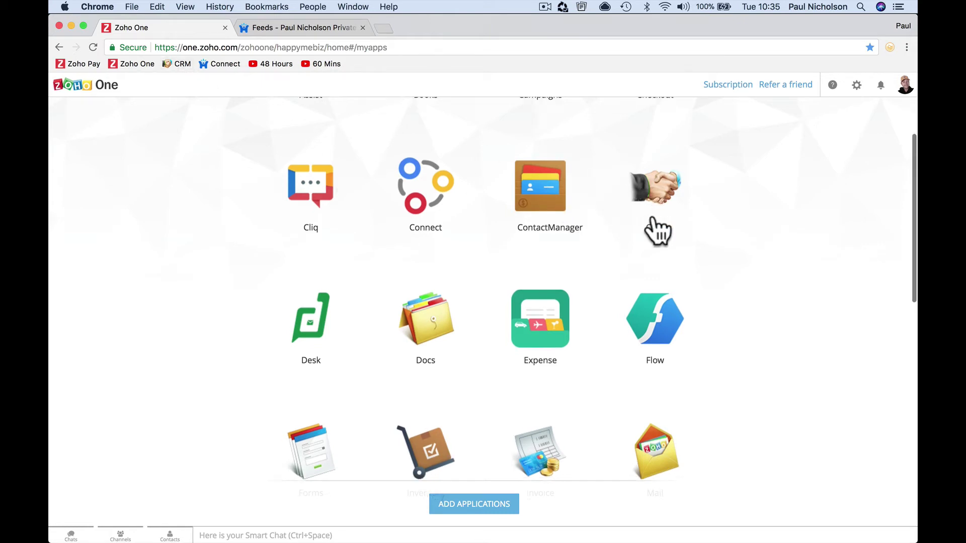
scroll(652, 227, "down", 1)
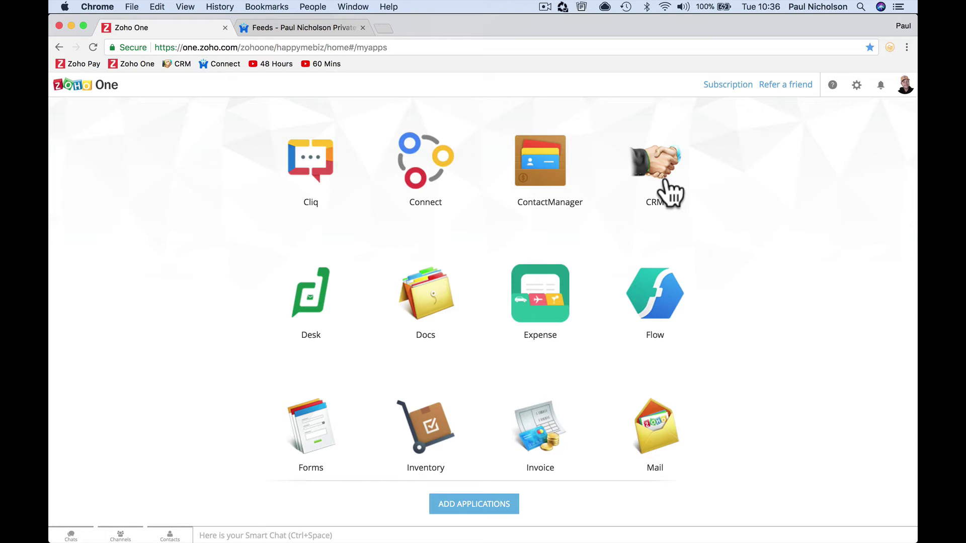
scroll(668, 182, "down", 1)
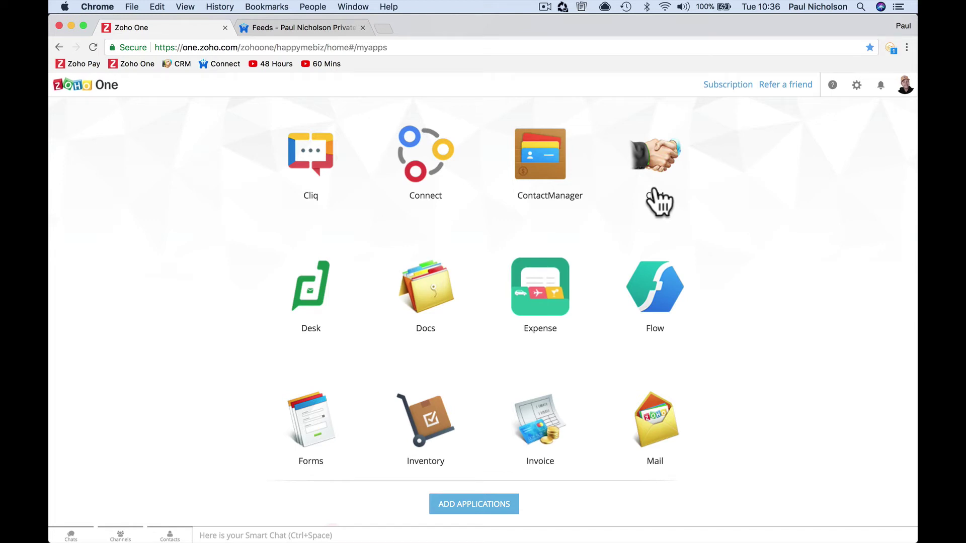
scroll(654, 197, "up", 3)
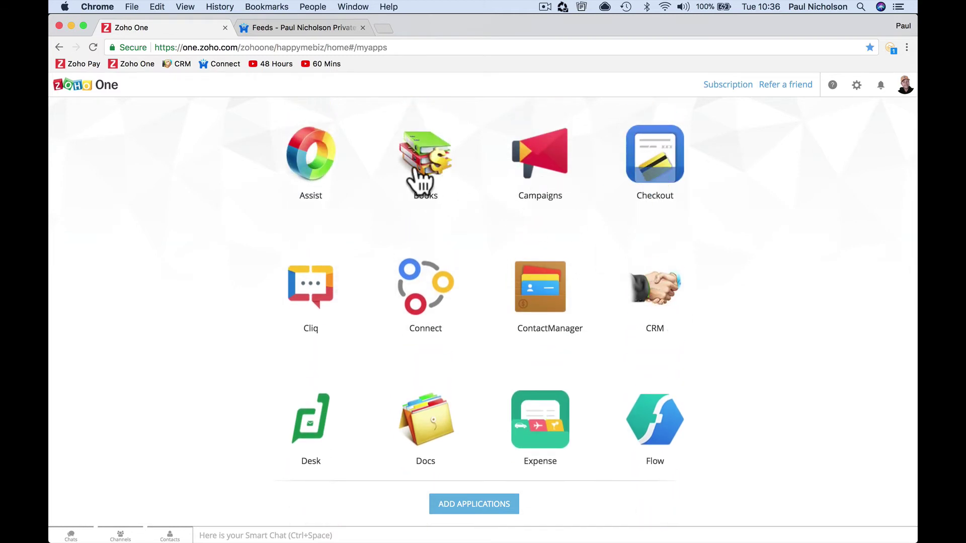
scroll(656, 307, "down", 1)
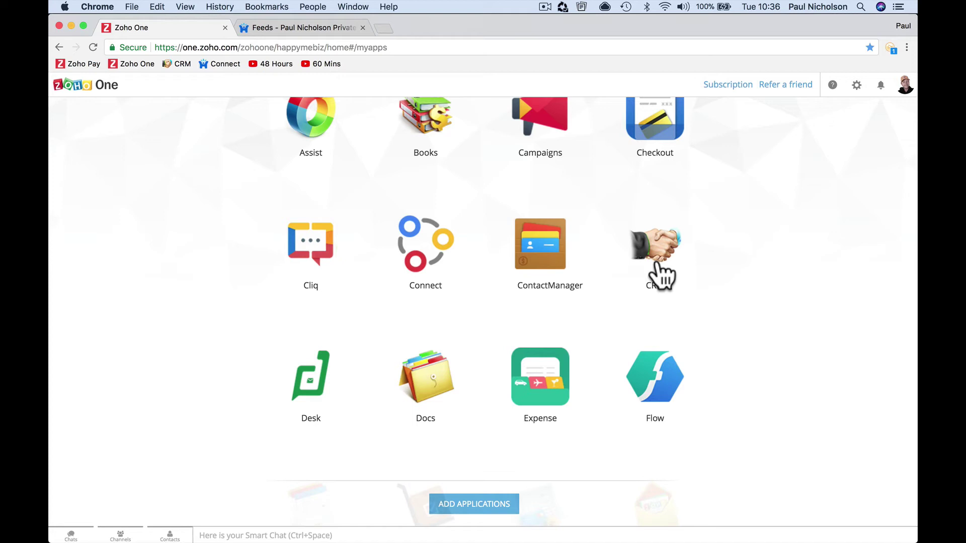
scroll(660, 276, "down", 5)
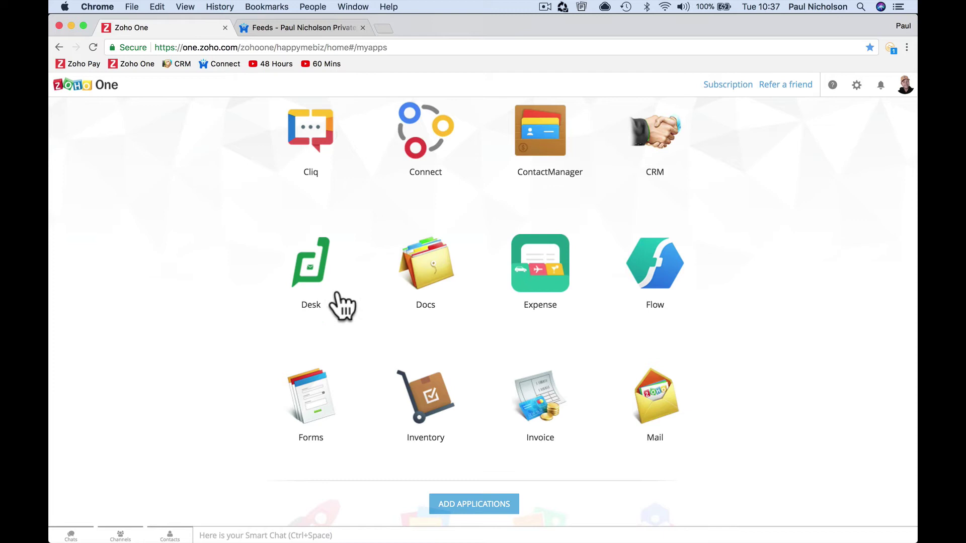
scroll(345, 292, "down", 3)
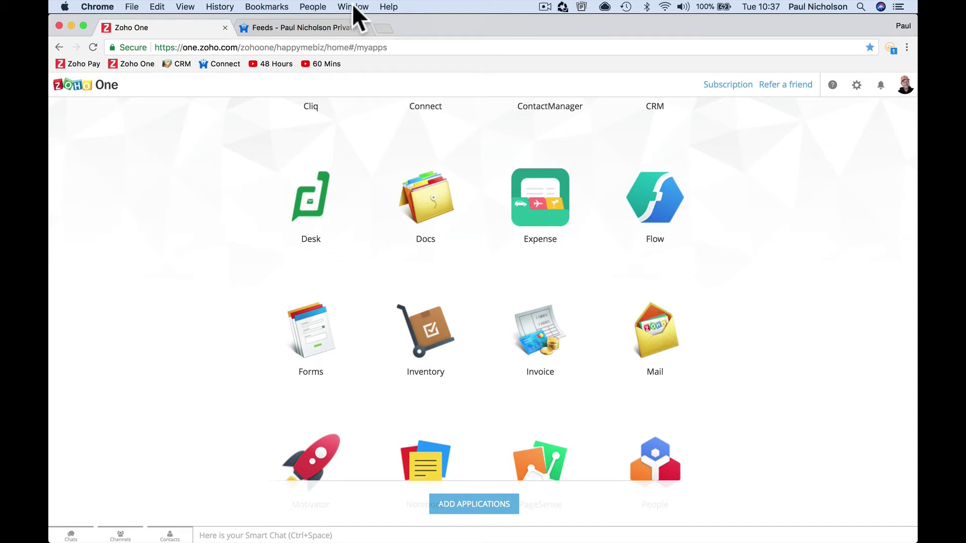
- Load paulnicholson.com in the Connect tab
left_click(316, 29)
left_click(305, 46)
type("paulnicholson.com")
key("Return")
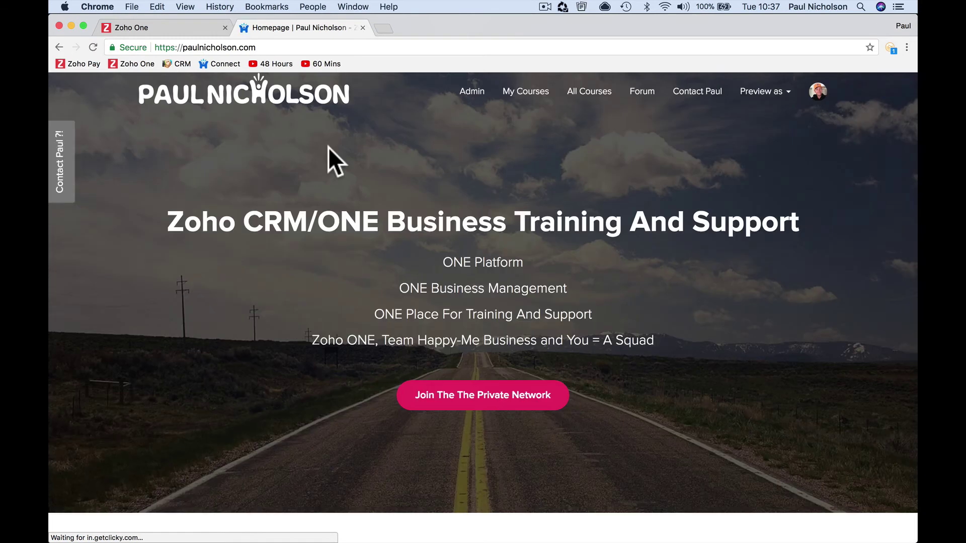
- Open the site's Contact Paul form, click into its Subject field, then return to Zoho One
left_click(64, 167)
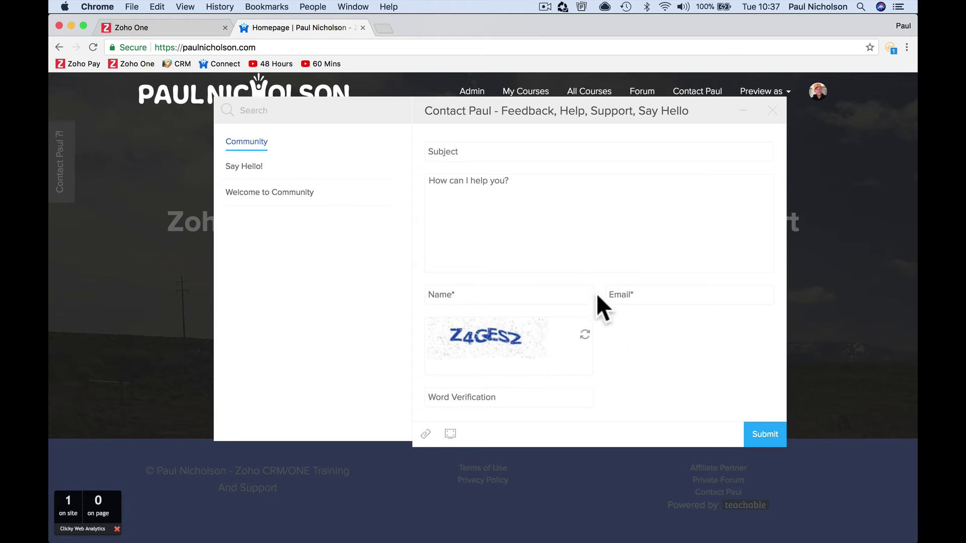
left_click(772, 110)
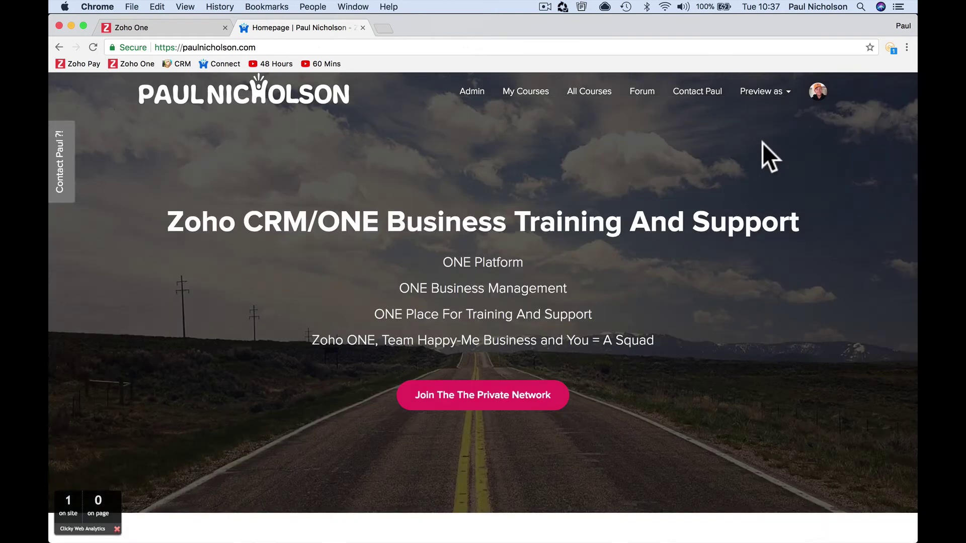
left_click(692, 93)
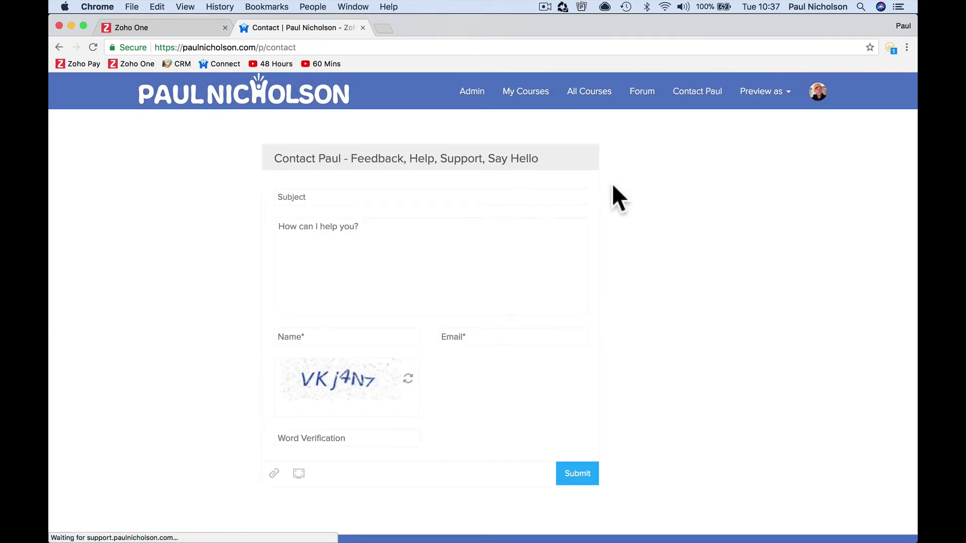
left_click(354, 198)
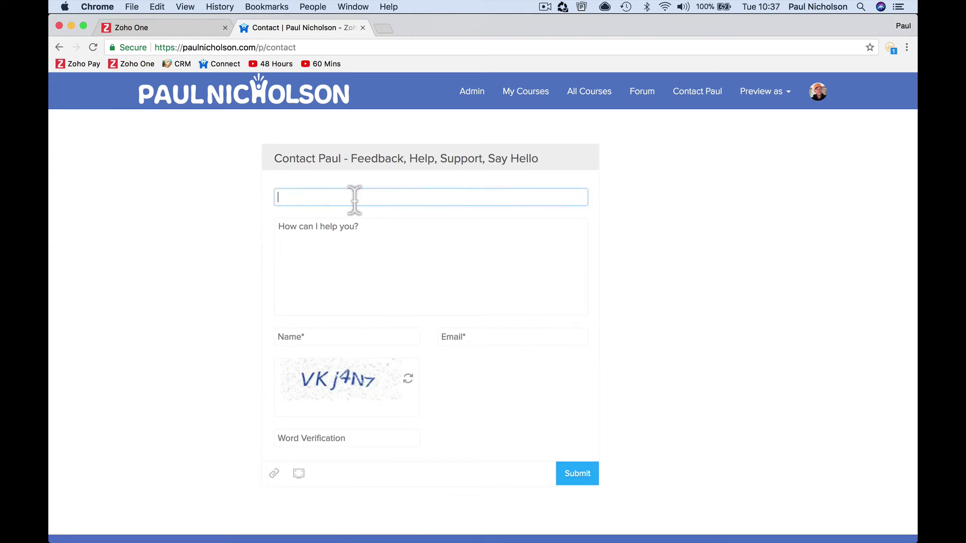
left_click(348, 232)
left_click(342, 201)
left_click(209, 28)
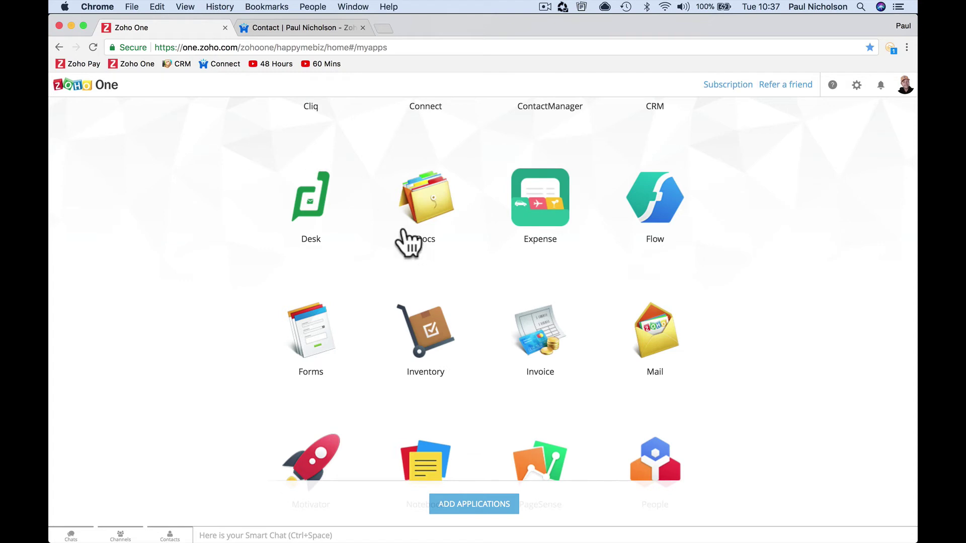
scroll(402, 231, "down", 1)
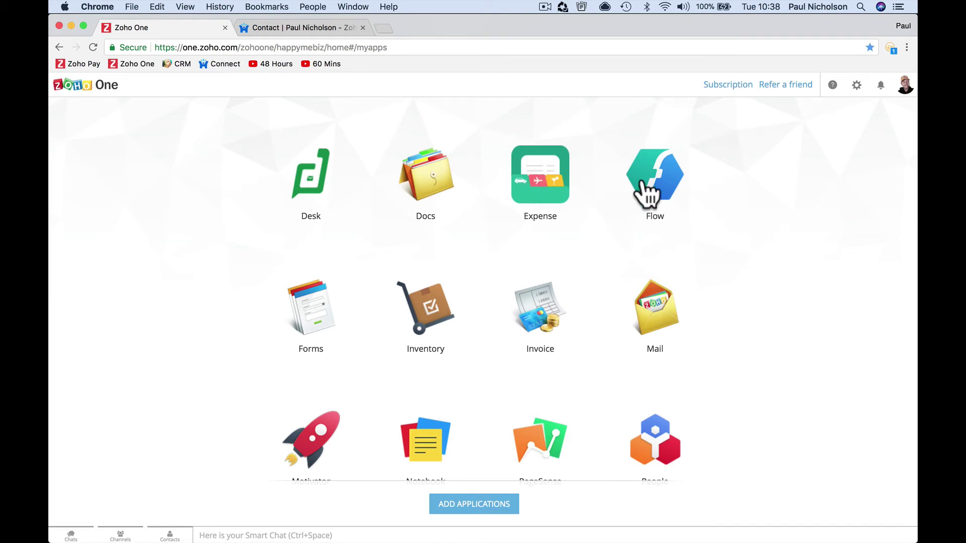
scroll(652, 211, "down", 1)
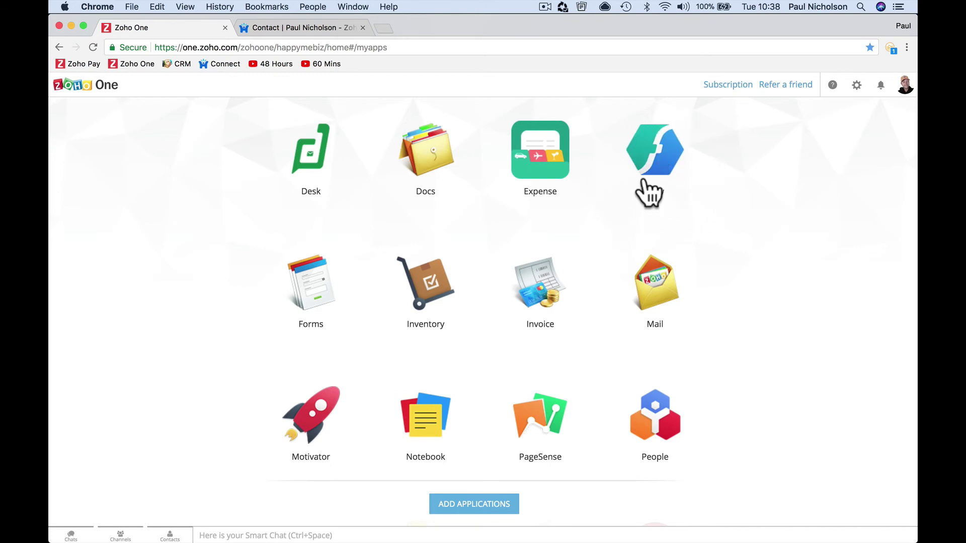
scroll(453, 249, "down", 2)
scroll(439, 243, "down", 2)
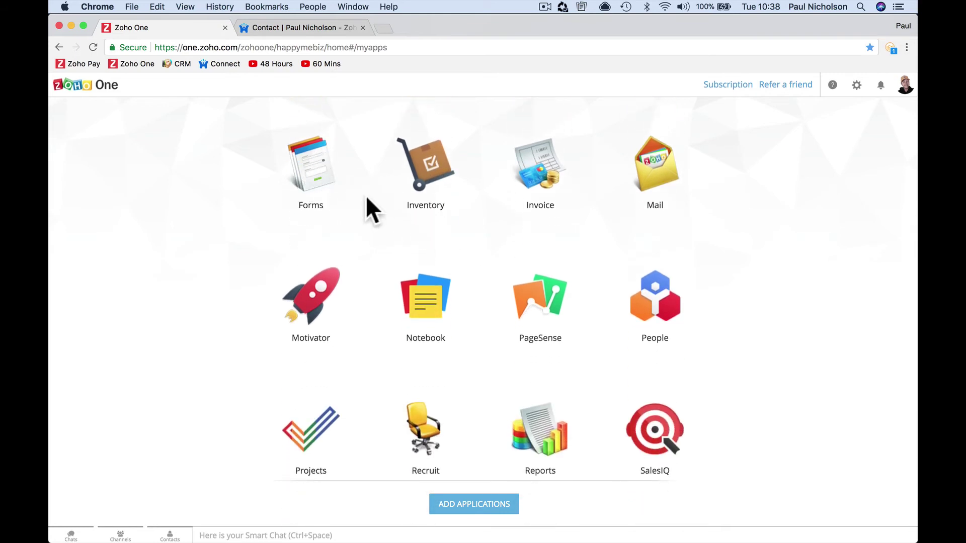
scroll(317, 194, "up", 3)
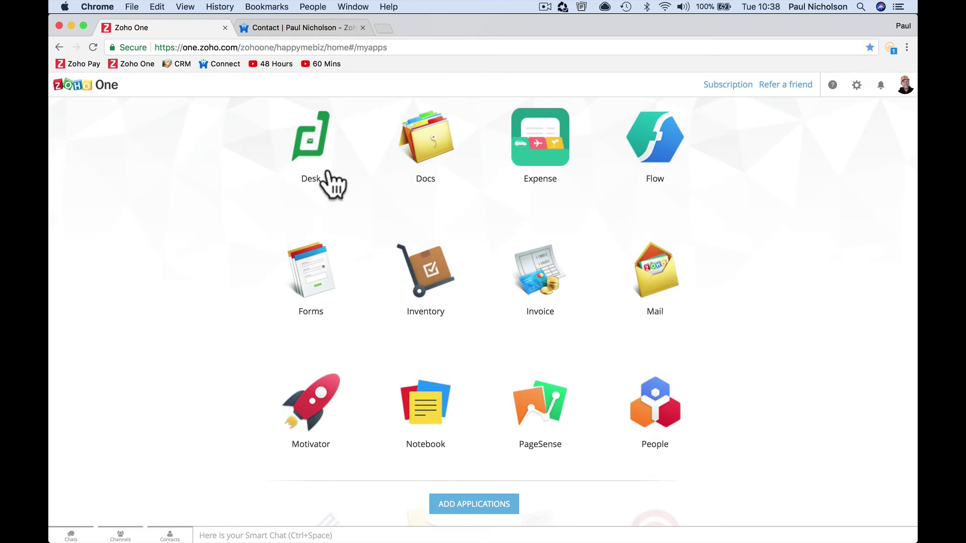
scroll(313, 191, "down", 1)
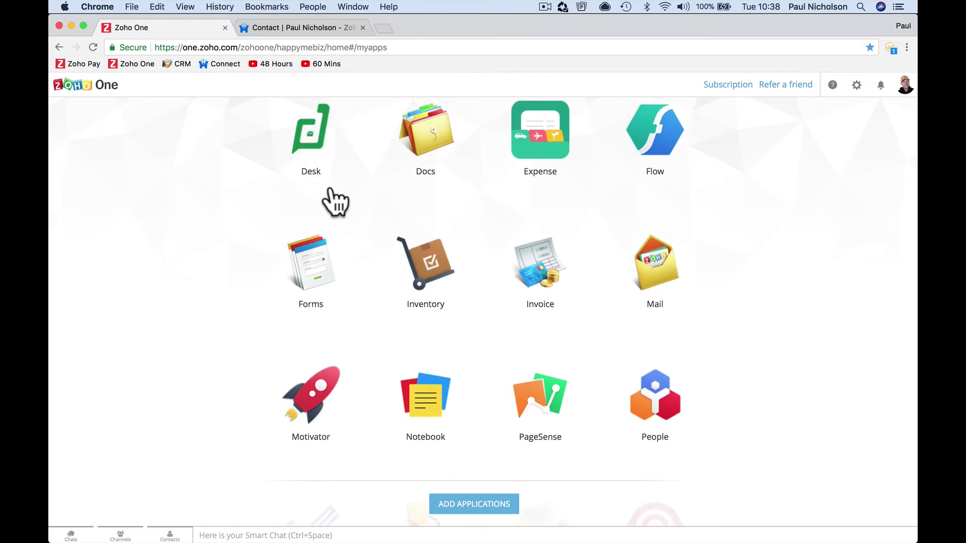
scroll(327, 196, "down", 2)
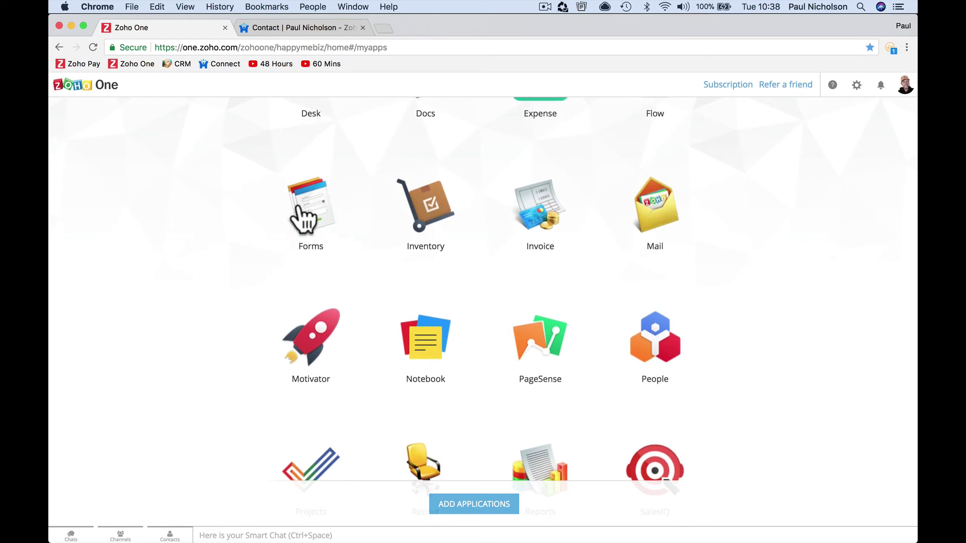
scroll(351, 239, "down", 2)
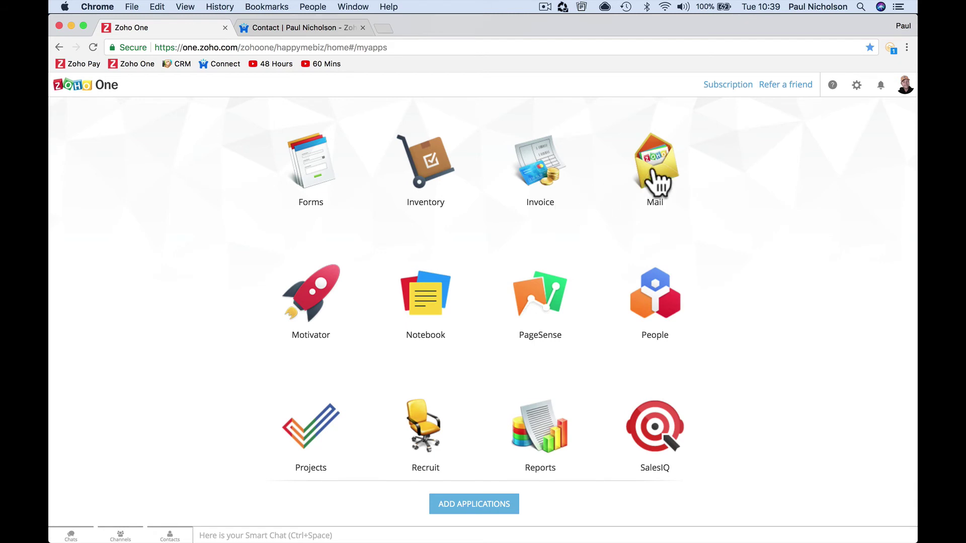
scroll(656, 182, "down", 1)
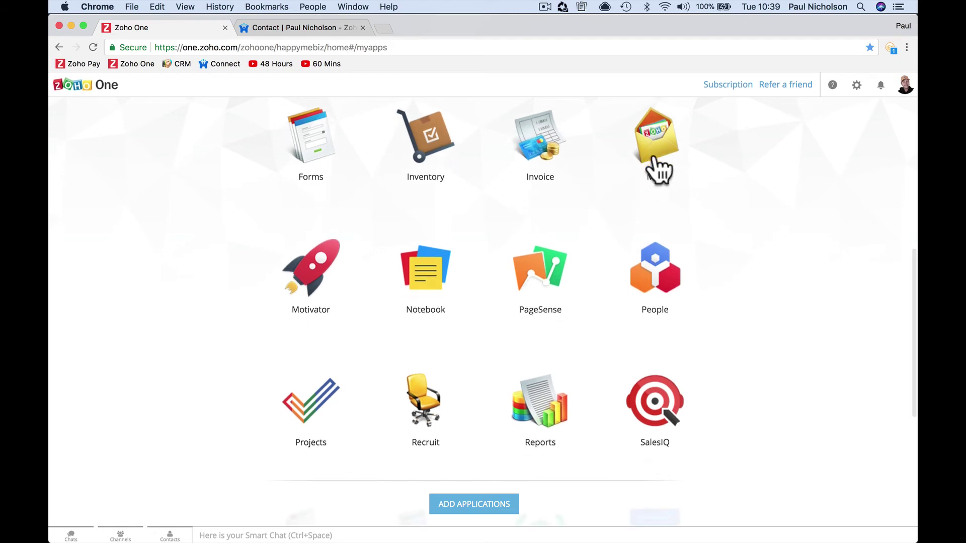
scroll(655, 160, "down", 4)
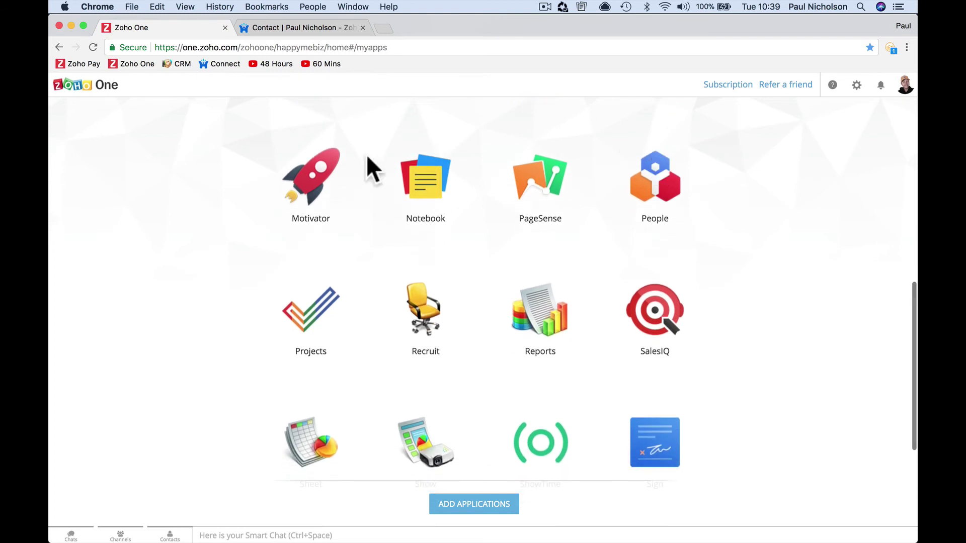
scroll(358, 191, "down", 1)
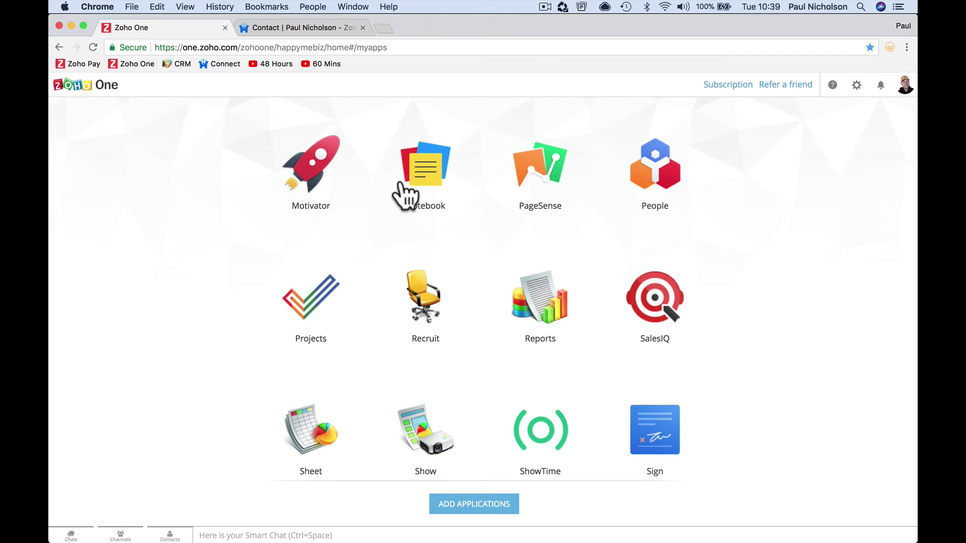
mouse_move(676, 535)
scroll(656, 186, "down", 1)
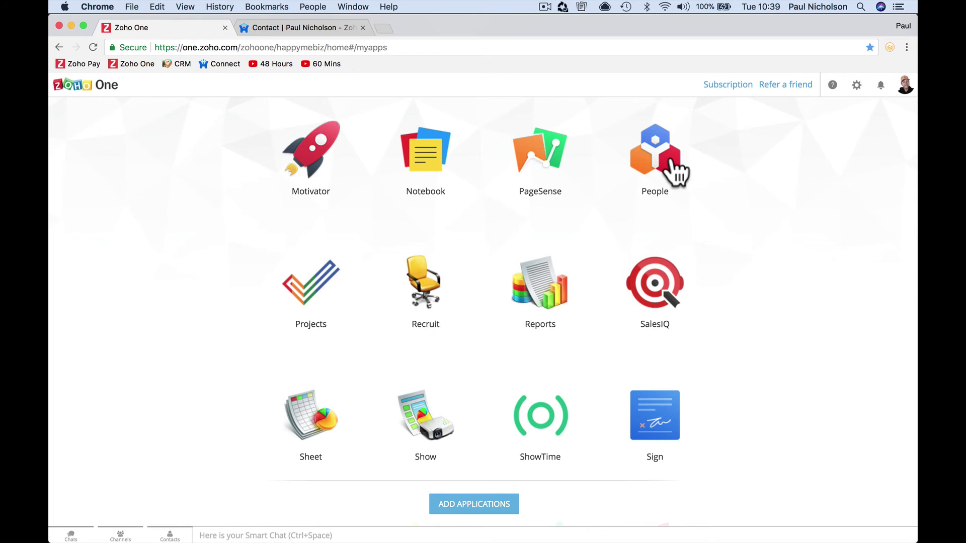
- Scroll the My Apps grid down to the Sites/Social row
scroll(674, 171, "down", 4)
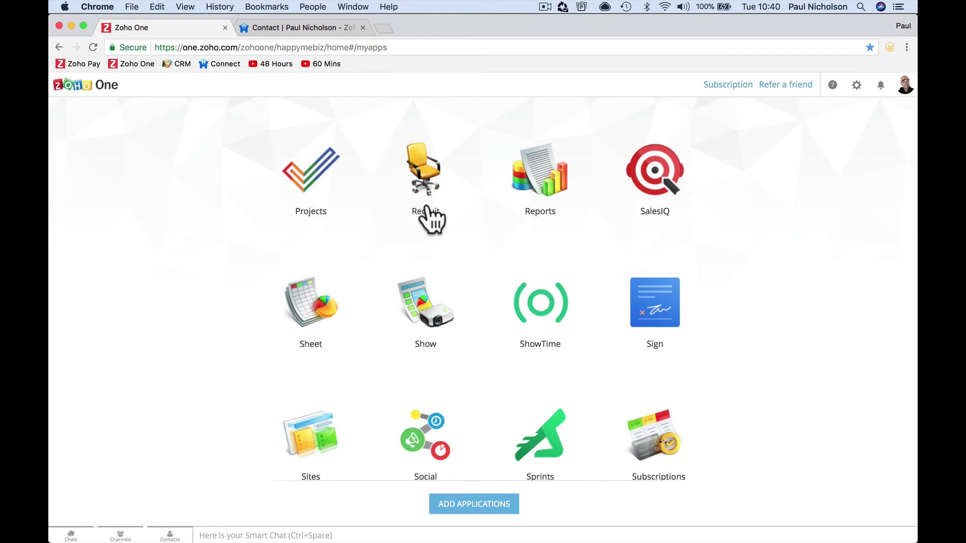
scroll(428, 214, "down", 1)
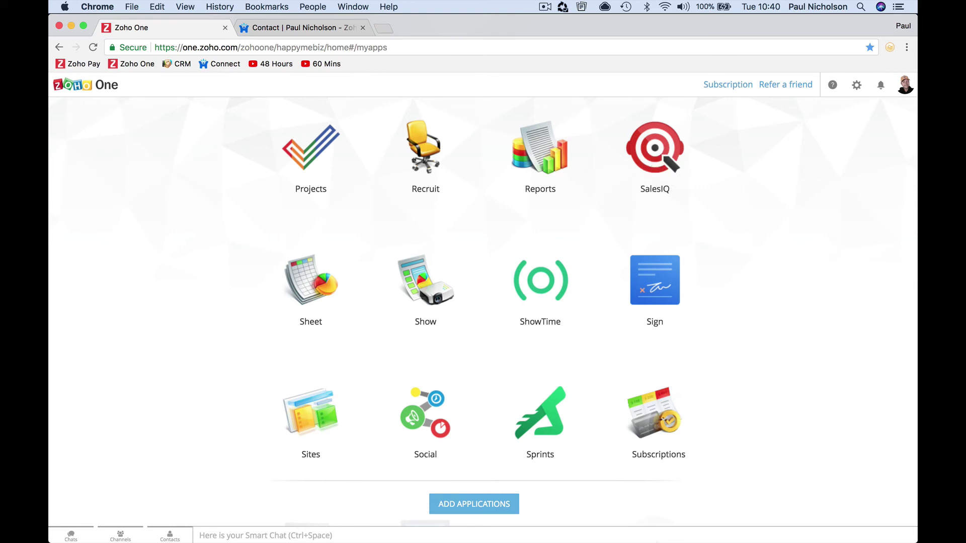
- In SalesIQ, view the UK and Czech visitors' details on the radar, then close them
mouse_move(638, 541)
left_click(578, 526)
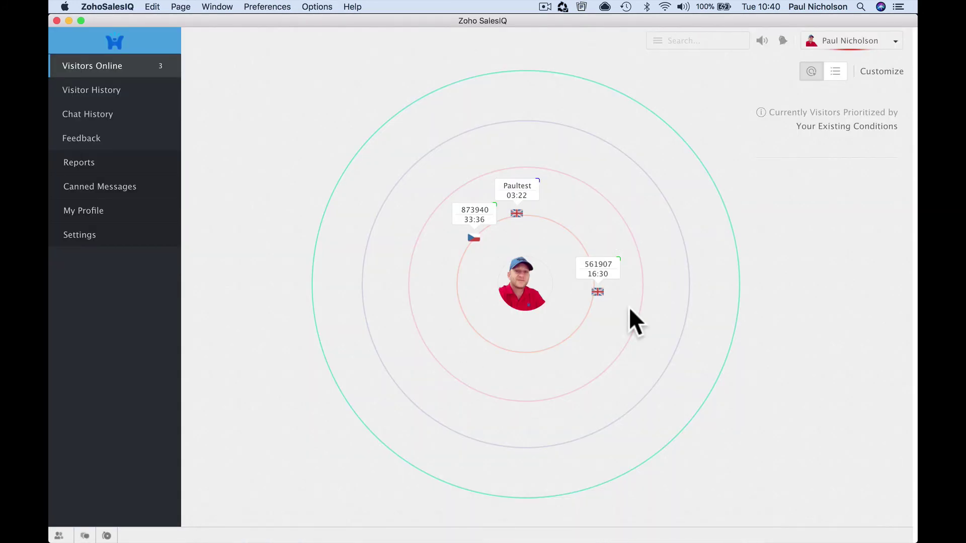
left_click(594, 267)
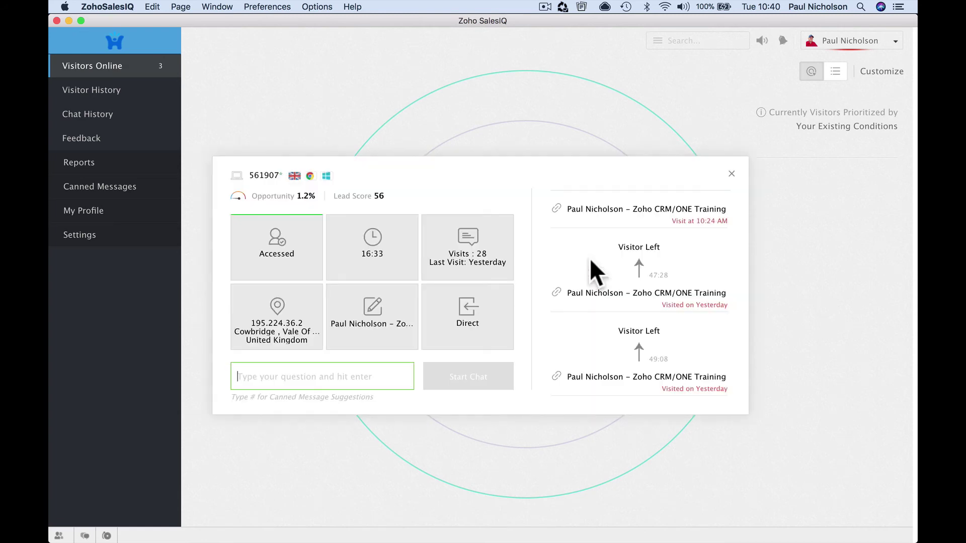
left_click(639, 137)
left_click(478, 219)
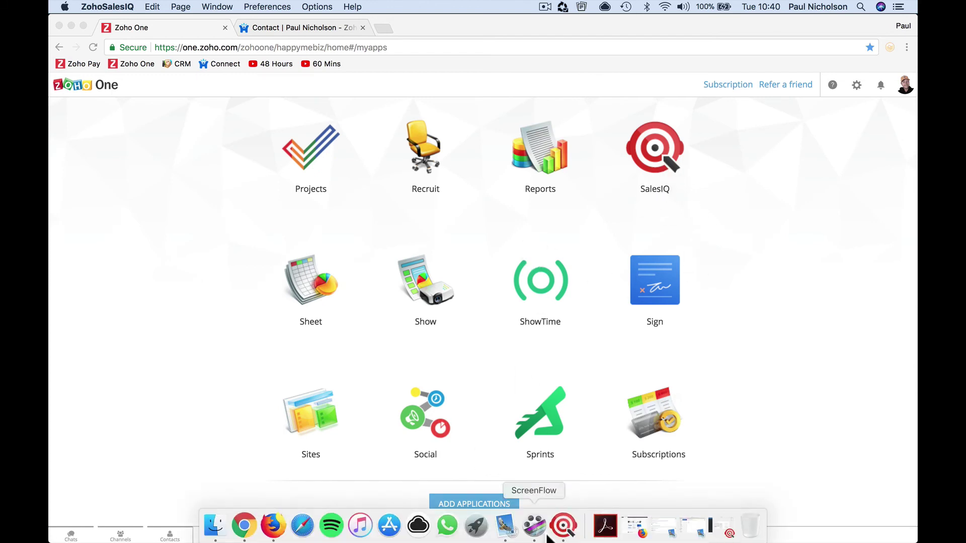
left_click(570, 534)
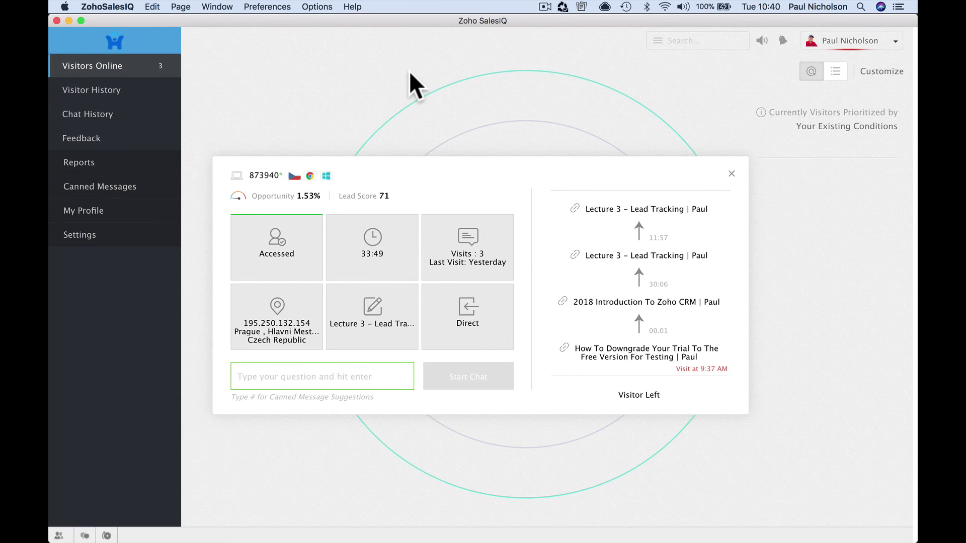
left_click(409, 79)
- Start a chat with the website visitor by sending "Hello how's it going."
left_click(518, 194)
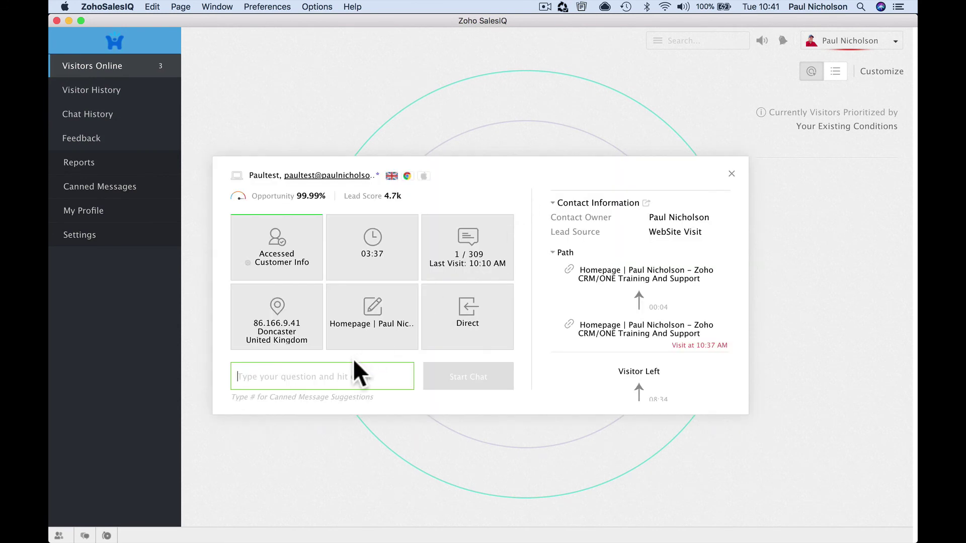
type("Hello ")
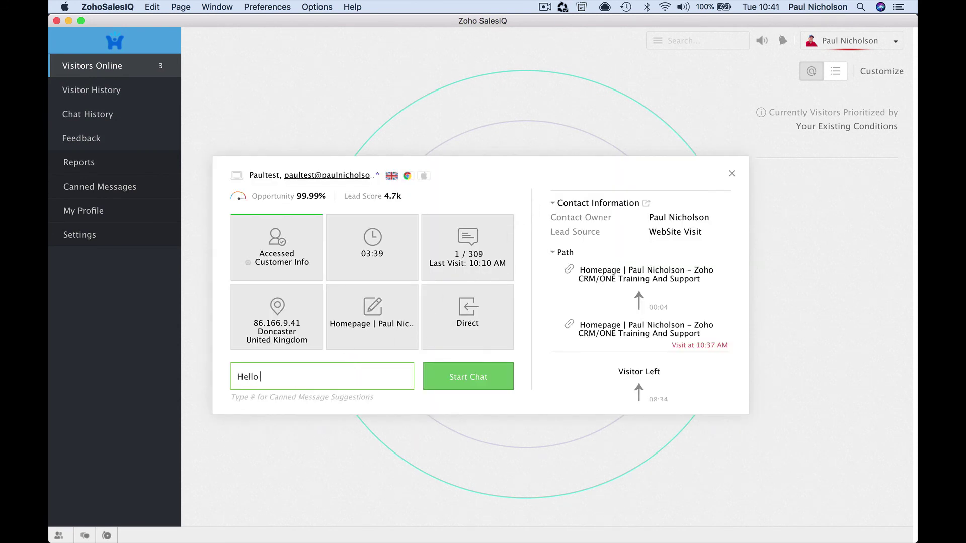
type("how's it going.")
left_click(469, 382)
mouse_move(326, 535)
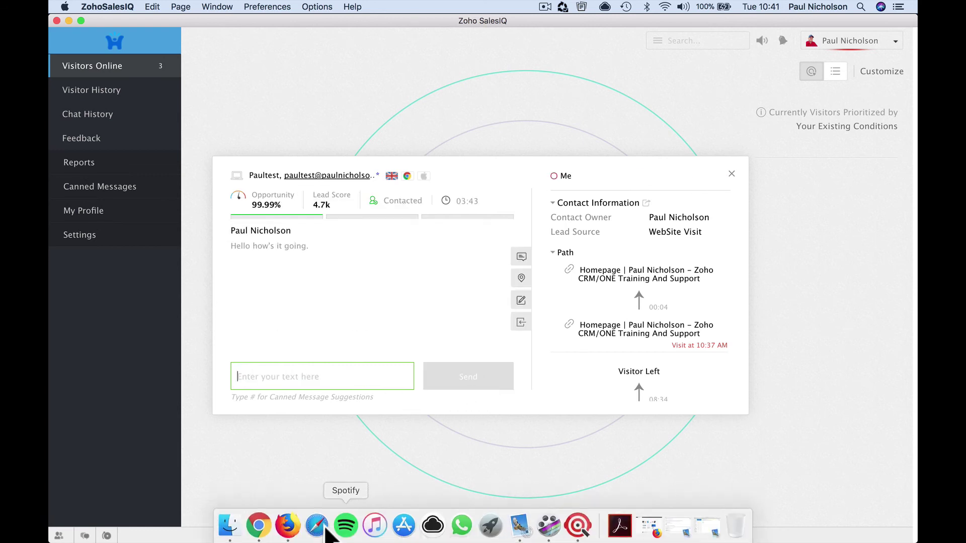
left_click(258, 526)
- Load the paulnicholson.com homepage to see its chat window, then return to the Zoho One tab
left_click(313, 28)
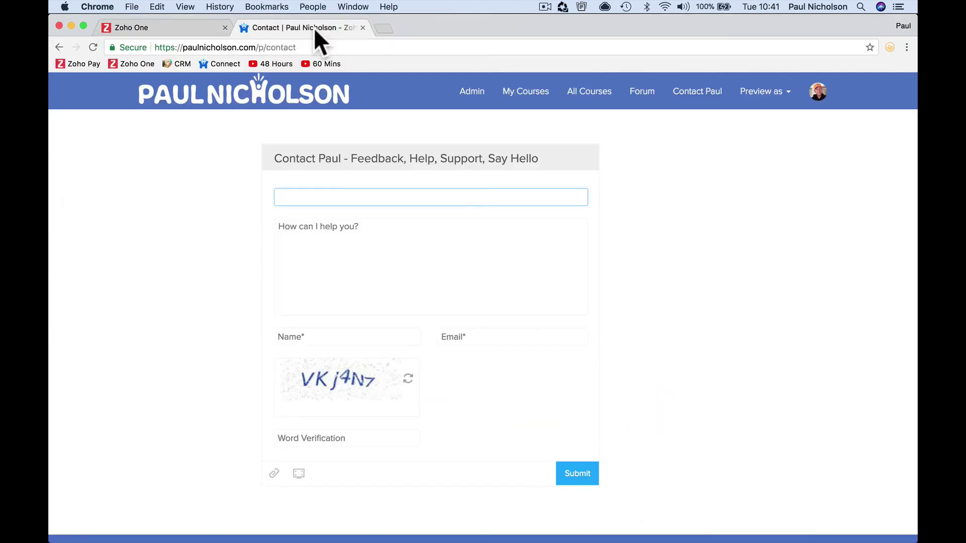
left_click(266, 89)
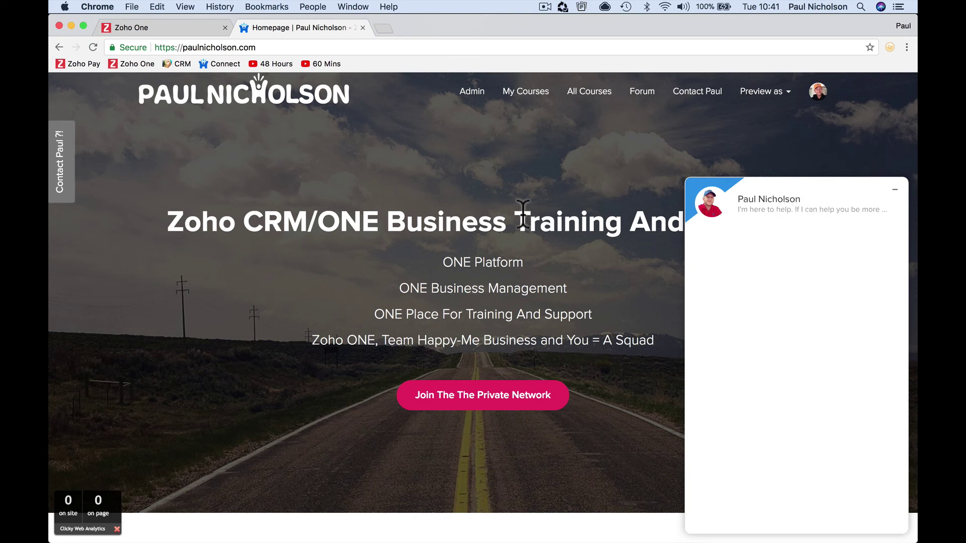
left_click(166, 28)
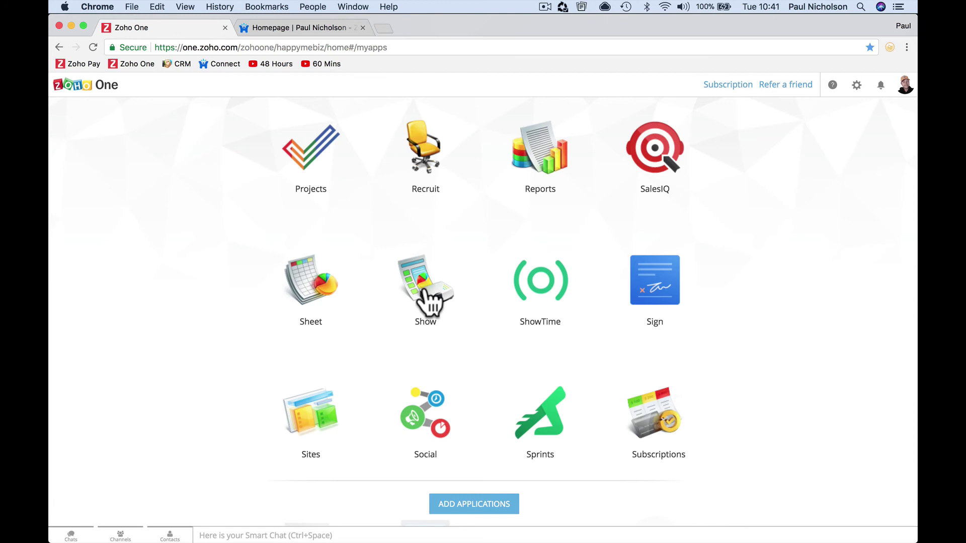
scroll(540, 356, "down", 1)
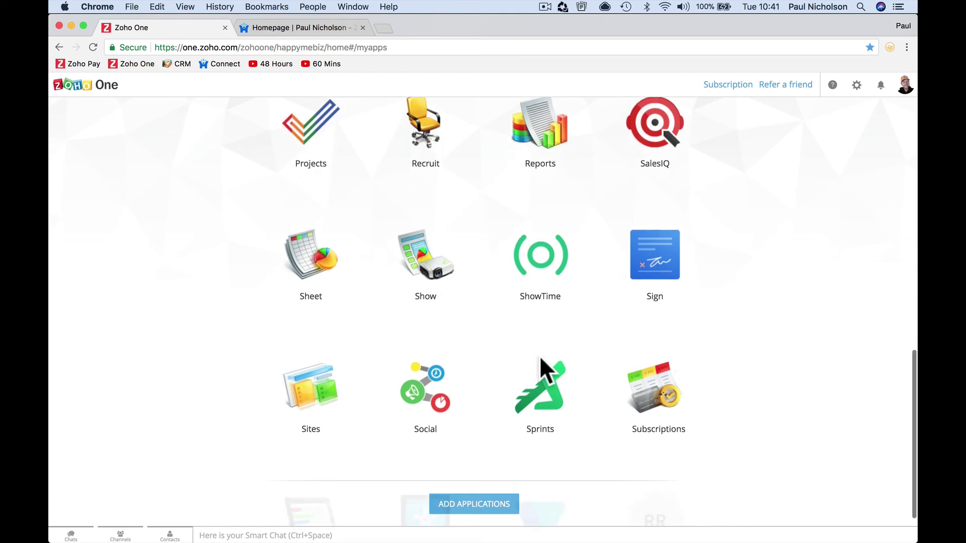
scroll(539, 355, "down", 1)
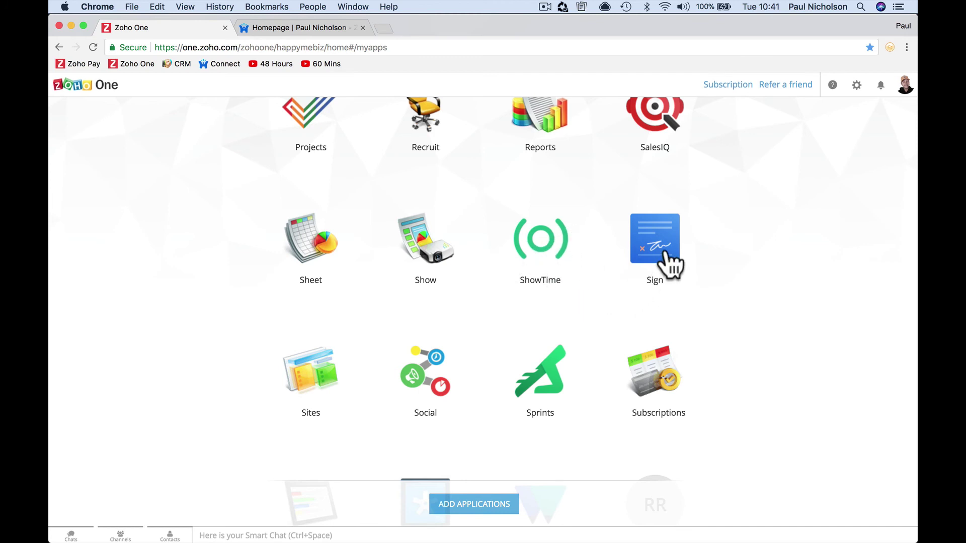
scroll(665, 254, "down", 2)
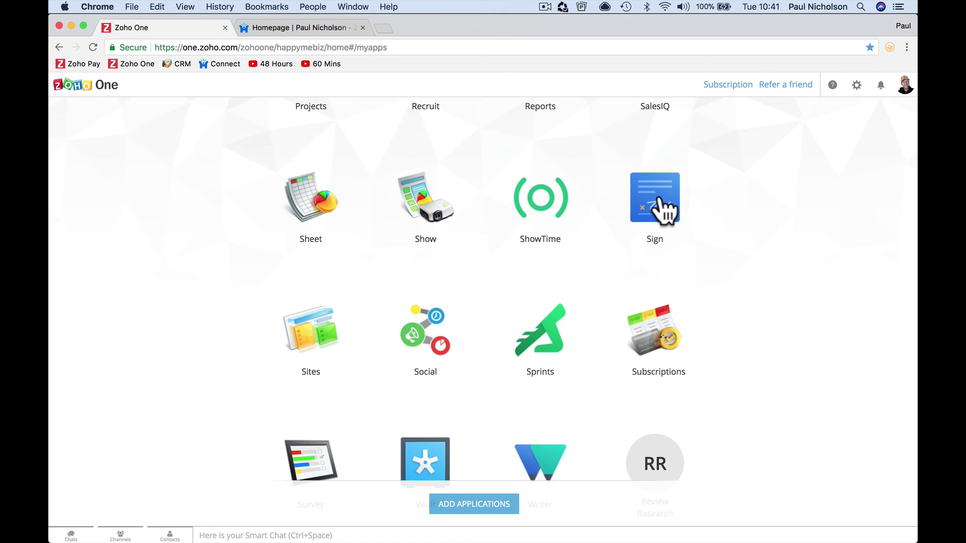
scroll(322, 343, "down", 3)
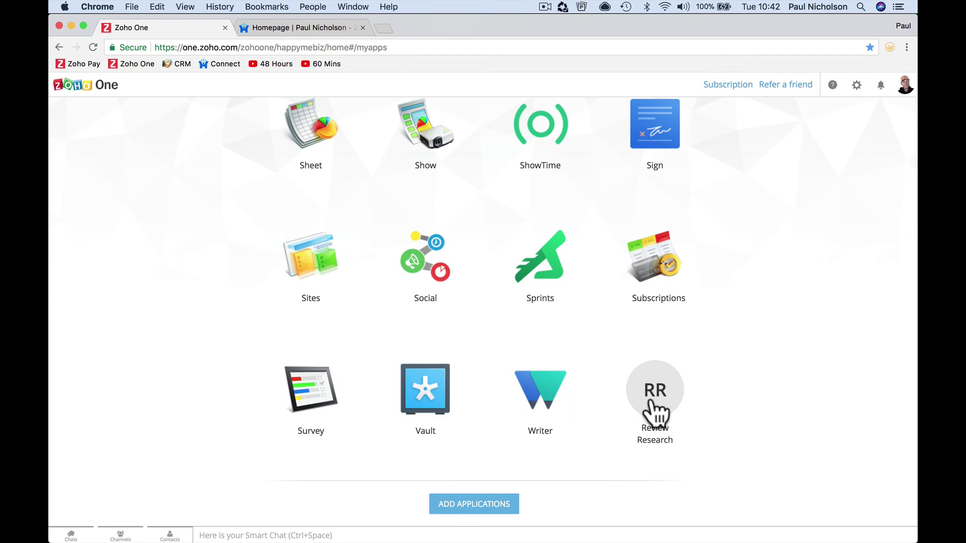
scroll(606, 336, "up", 10)
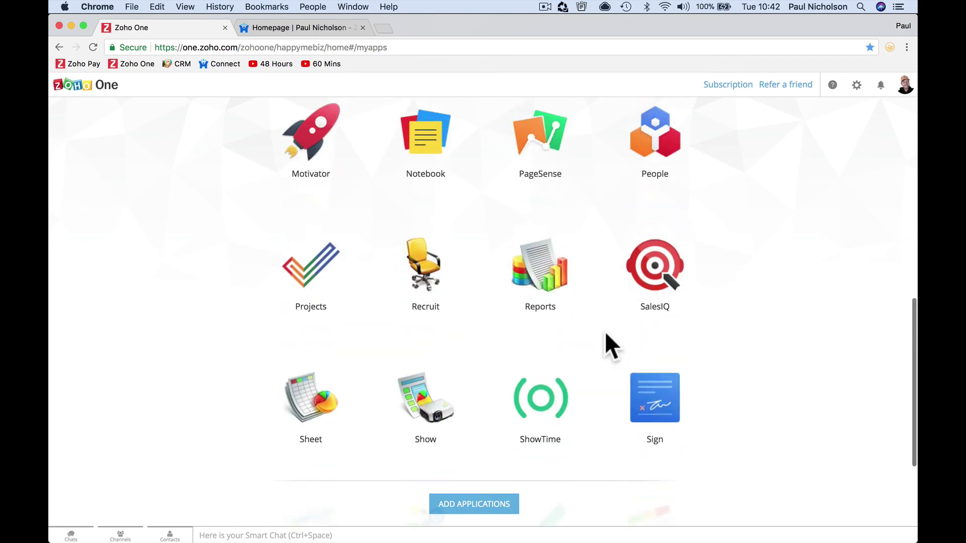
scroll(610, 347, "up", 3)
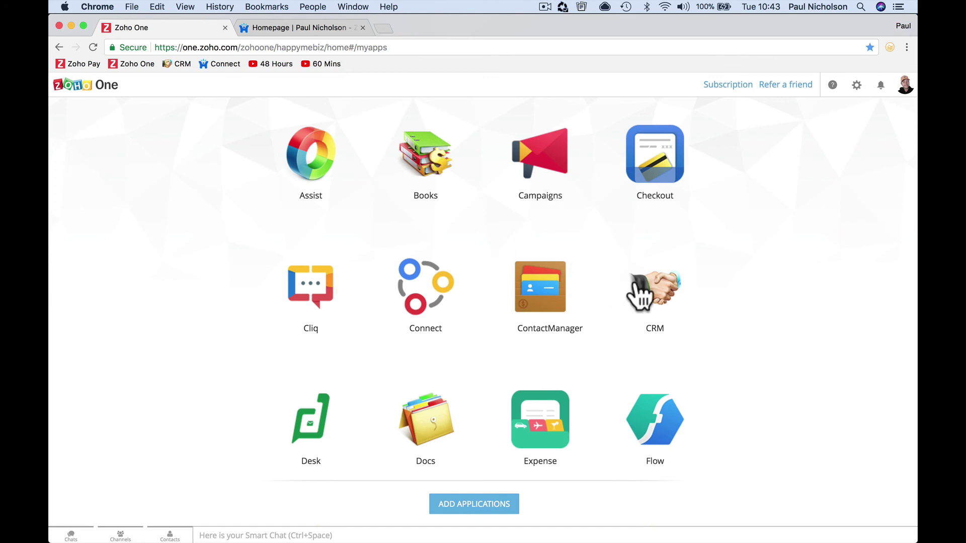
scroll(657, 312, "down", 5)
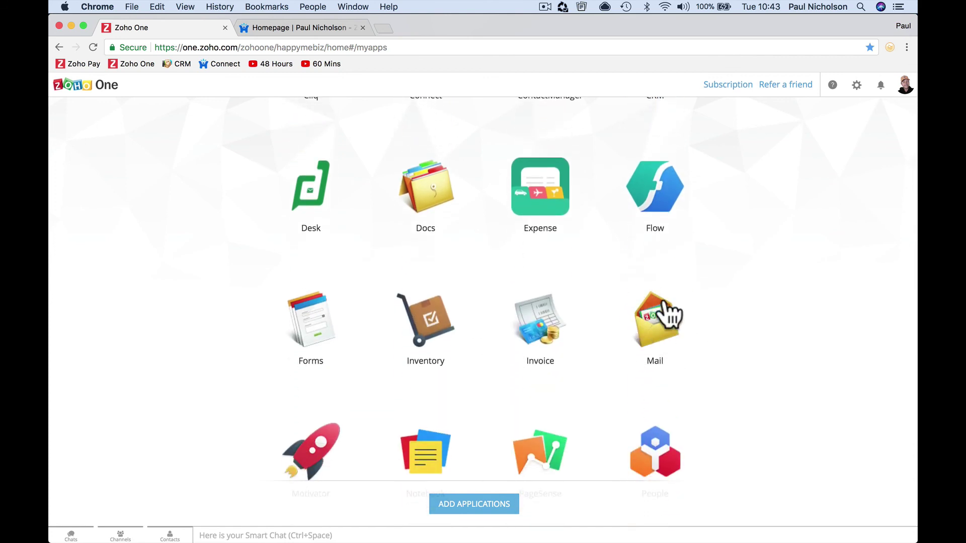
scroll(672, 342, "up", 3)
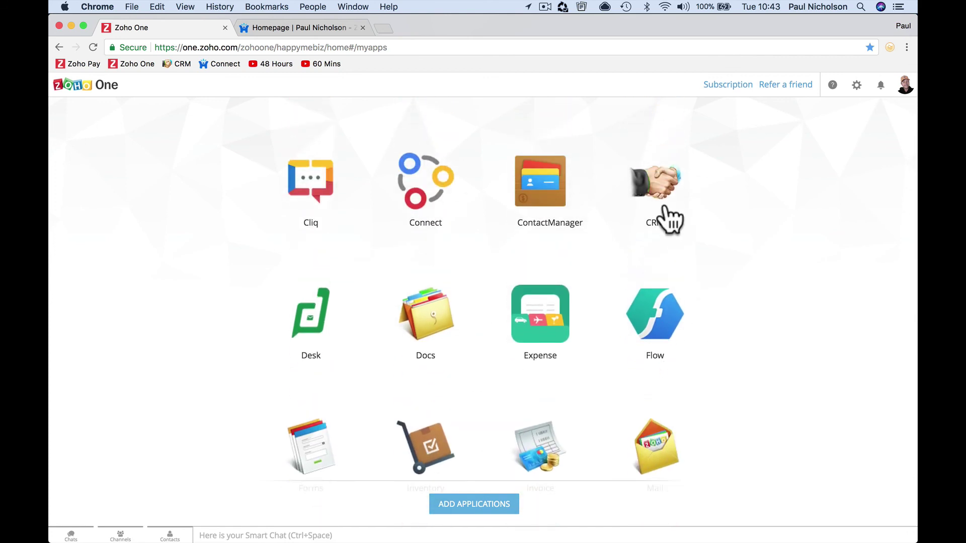
scroll(665, 211, "down", 1)
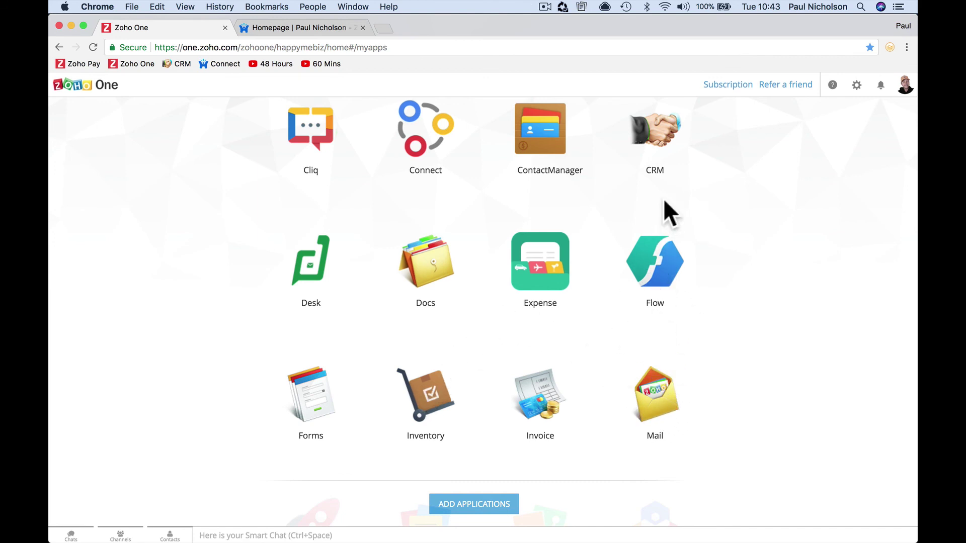
scroll(663, 209, "up", 3)
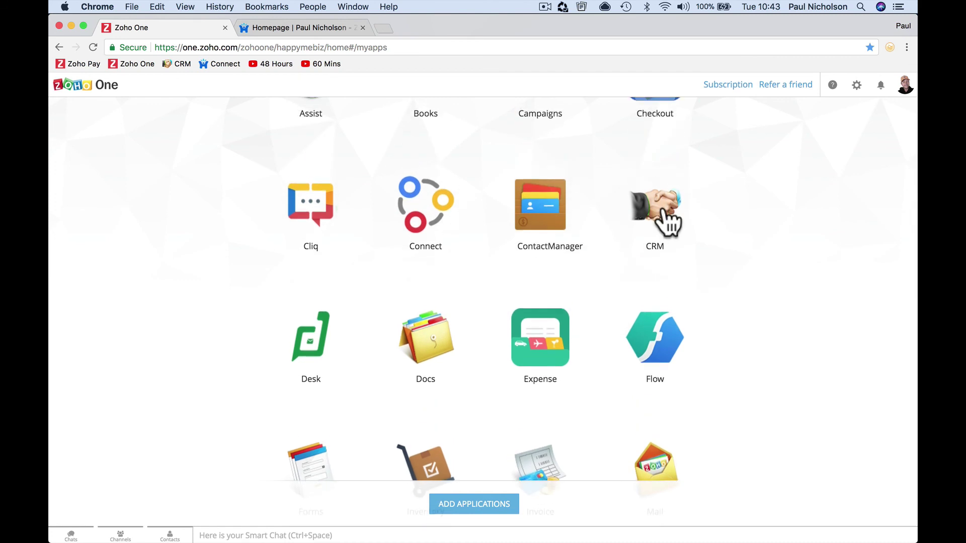
scroll(669, 222, "up", 2)
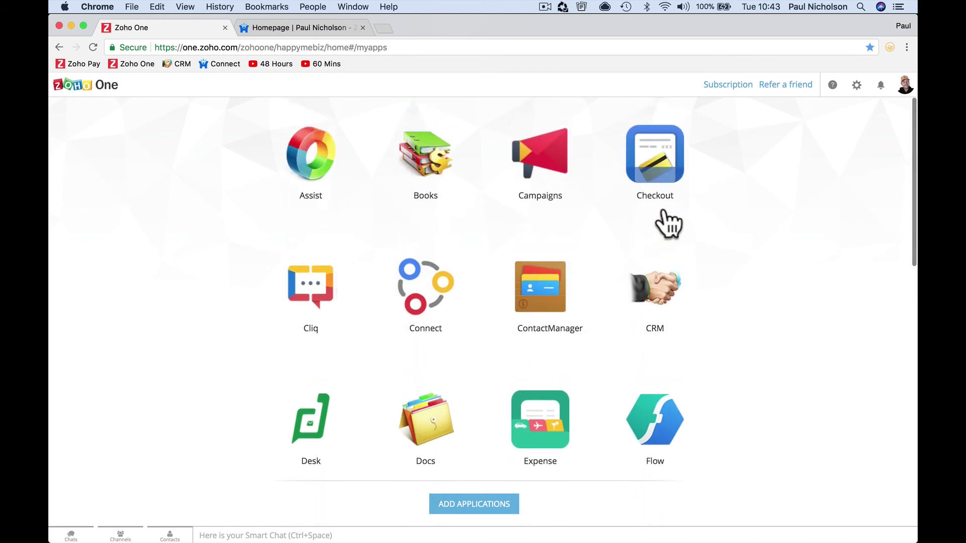